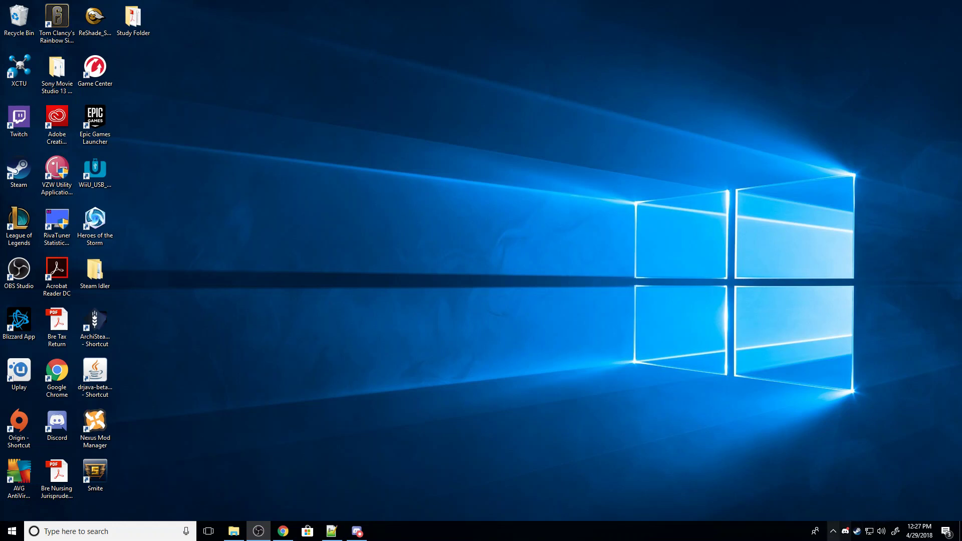
# Expand the hidden notification-area icons so the Radeon Settings entry shows.
pyautogui.click(833, 530)
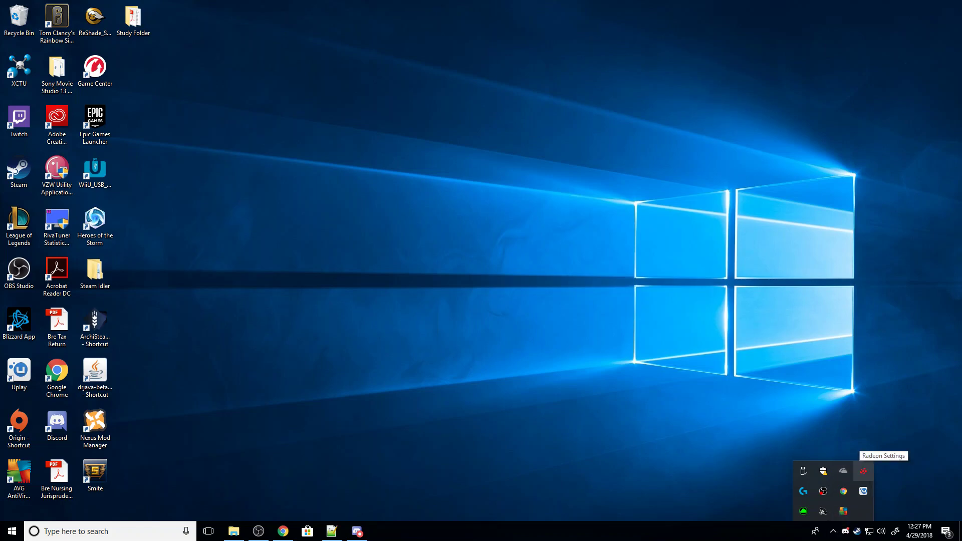
# Launch Radeon Settings from the tray and open the PLAYERUNKNOWN'S BATTLEGROUNDS game profile under Gaming.
pyautogui.rightClick(860, 469)
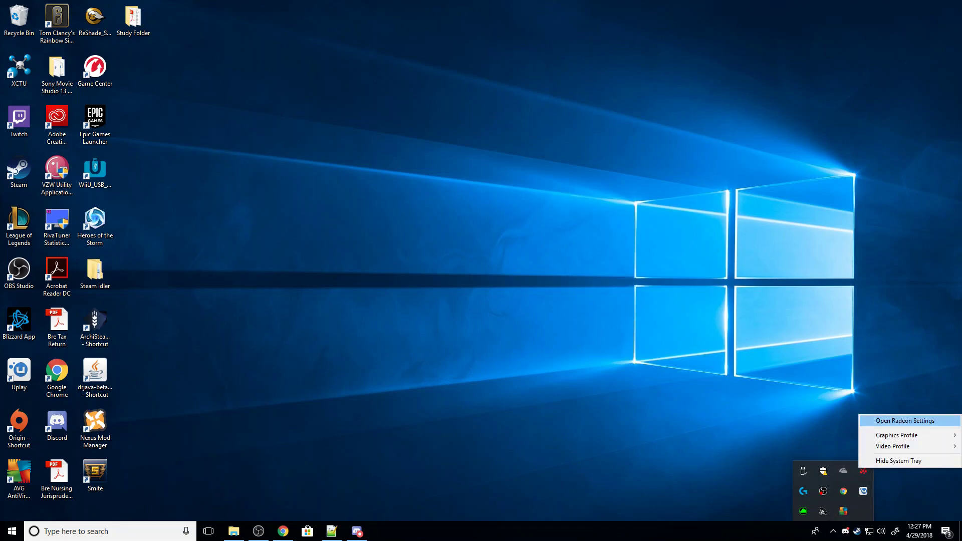
pyautogui.click(904, 420)
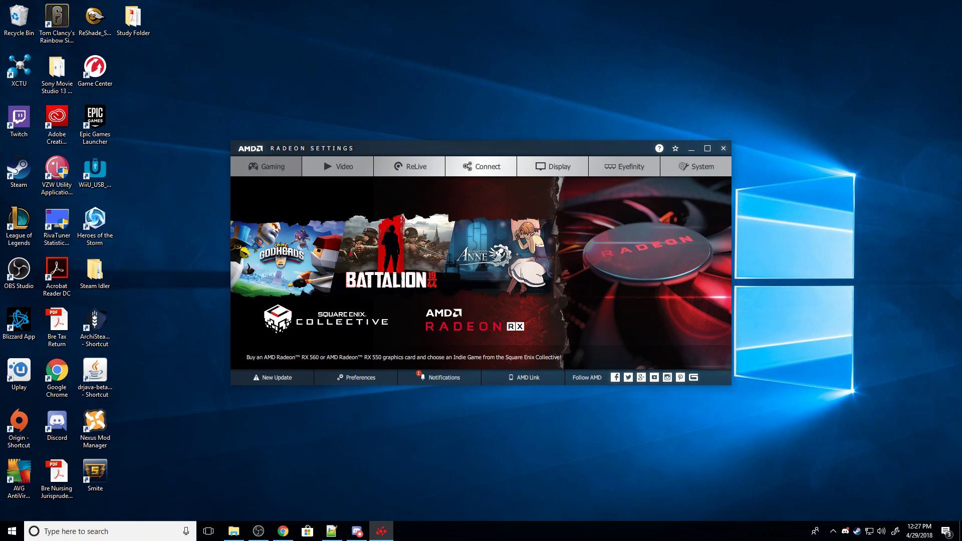
pyautogui.click(267, 167)
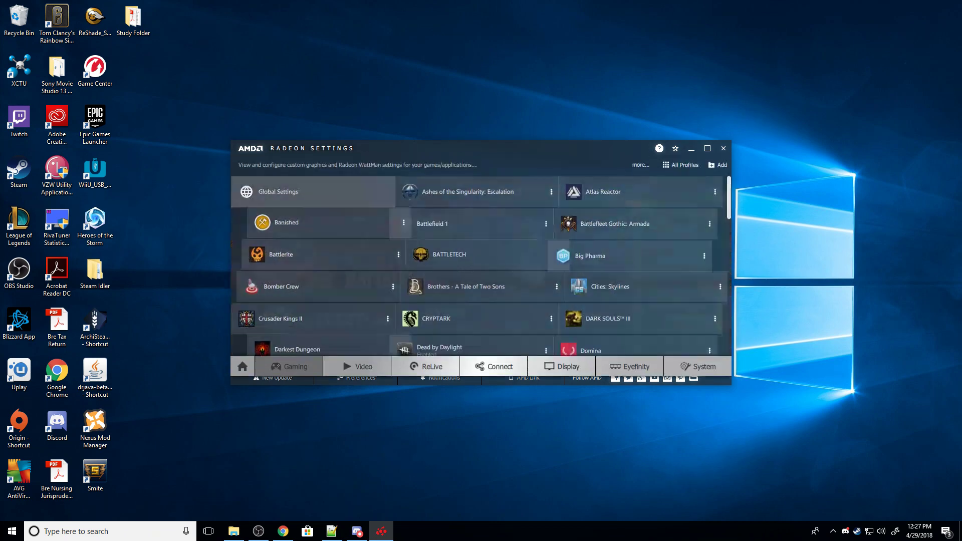
pyautogui.scroll(-3, 479, 271)
pyautogui.scroll(-5, 478, 275)
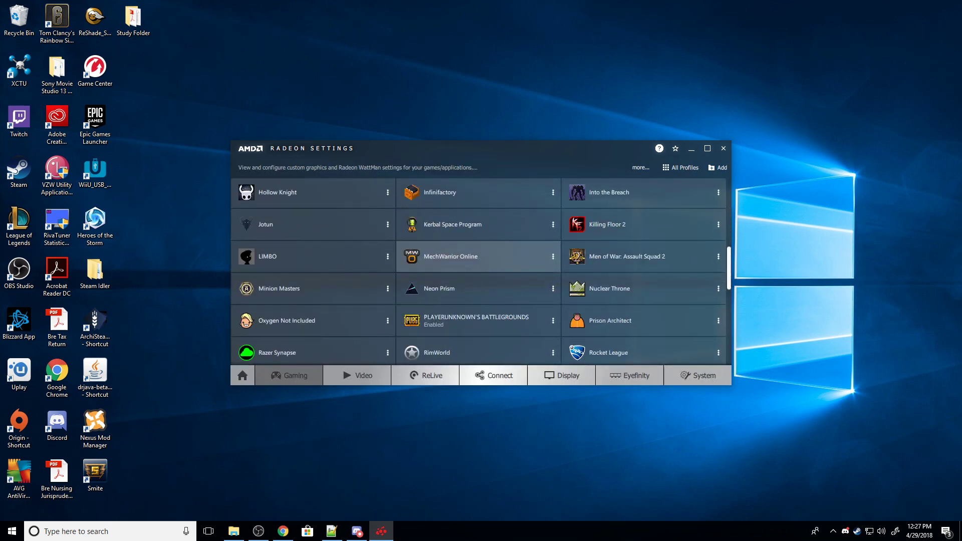
pyautogui.click(476, 291)
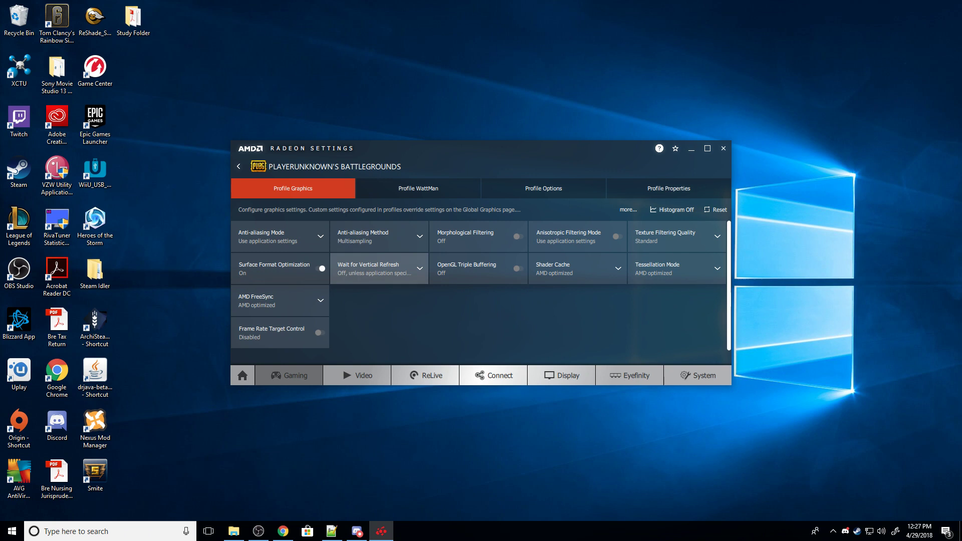
# Change PUBG's Wait for Vertical Refresh from Always on to Enhanced Sync.
pyautogui.click(381, 269)
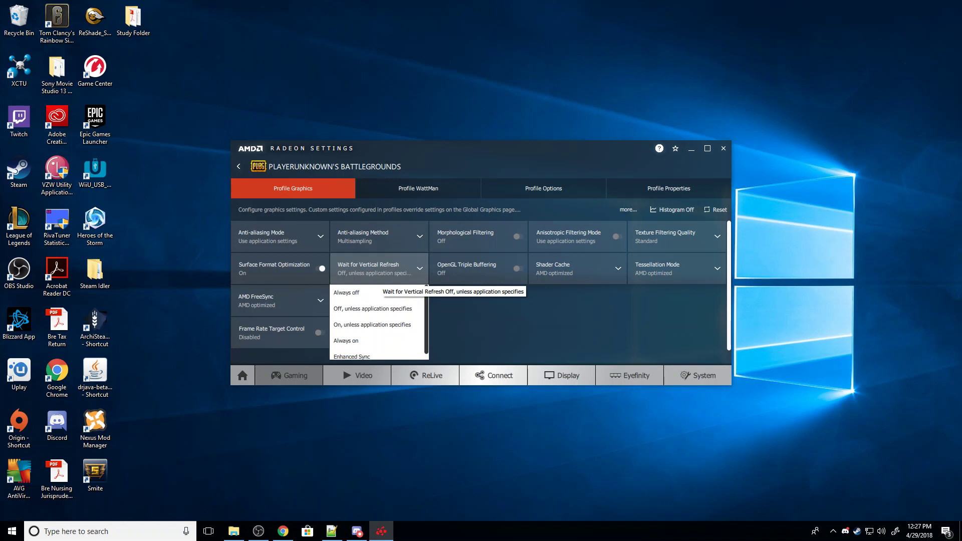
pyautogui.scroll(-1, 376, 321)
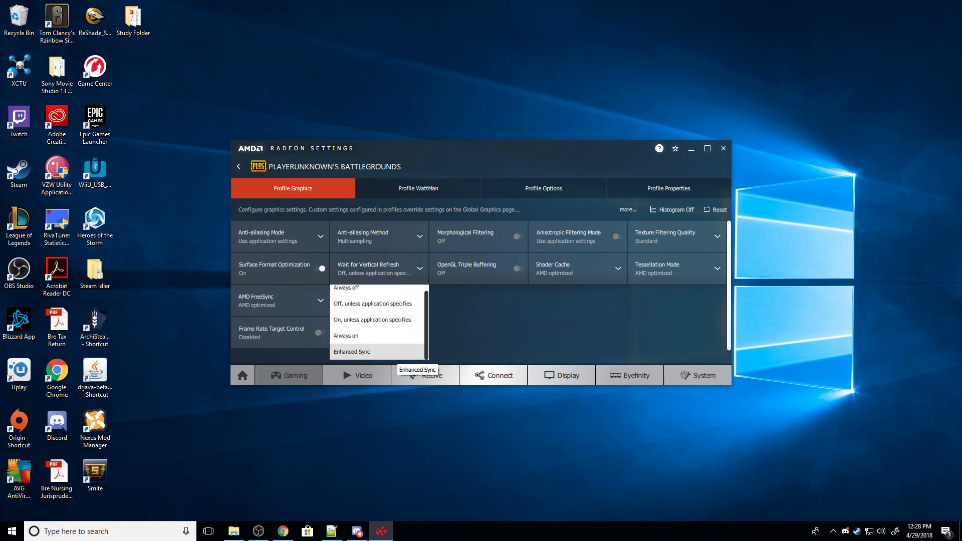
pyautogui.click(368, 335)
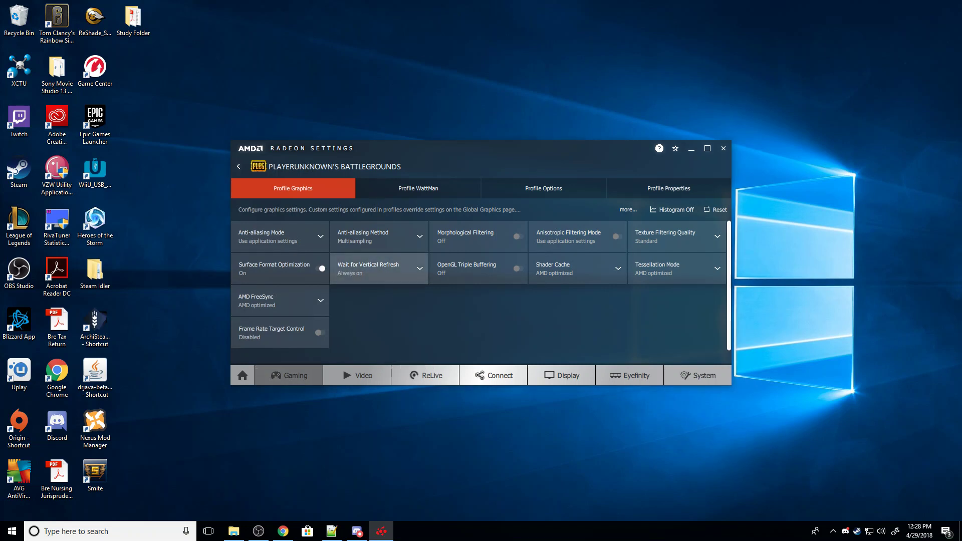
pyautogui.click(382, 268)
pyautogui.click(368, 352)
pyautogui.click(382, 267)
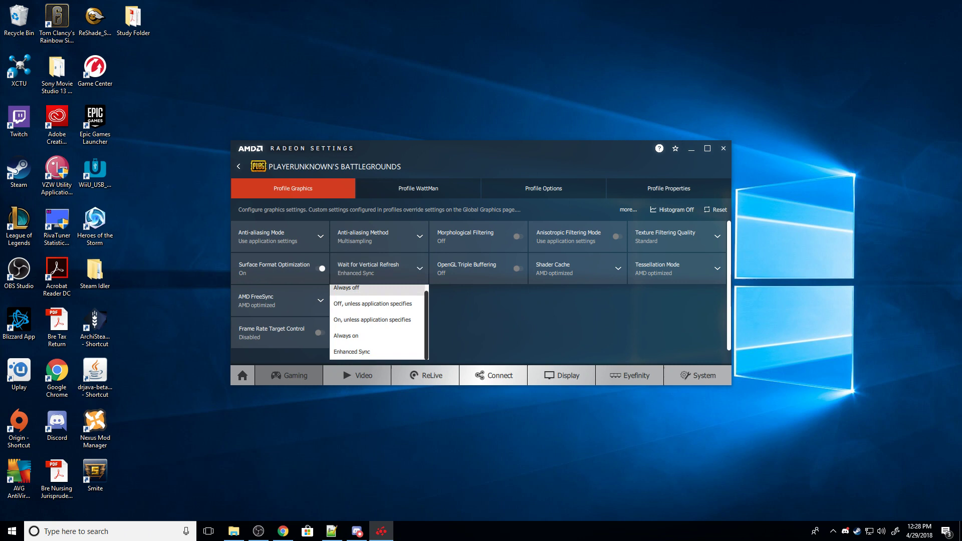
pyautogui.scroll(1, 377, 321)
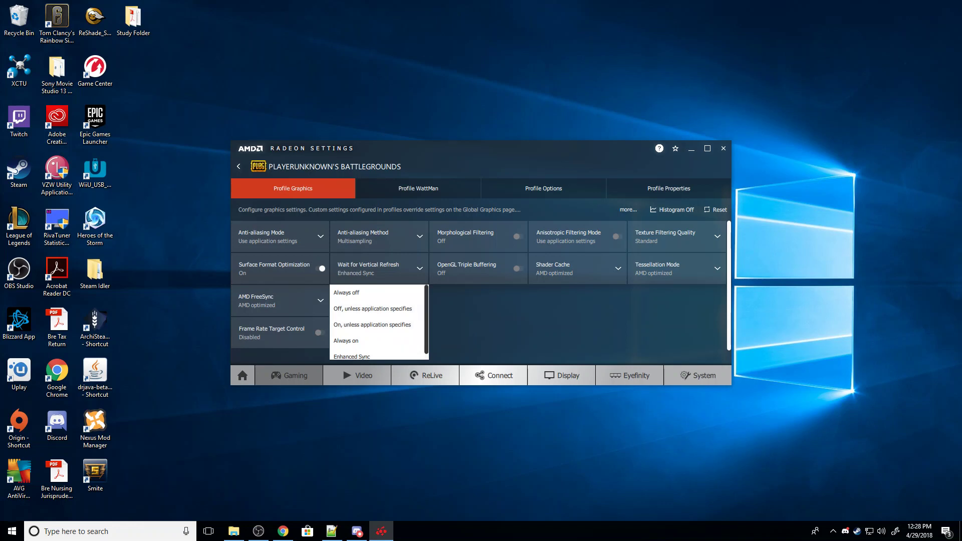
# Close the dropdown and enable Frame Rate Target Control, which starts at 71 FPS.
pyautogui.press('Escape')
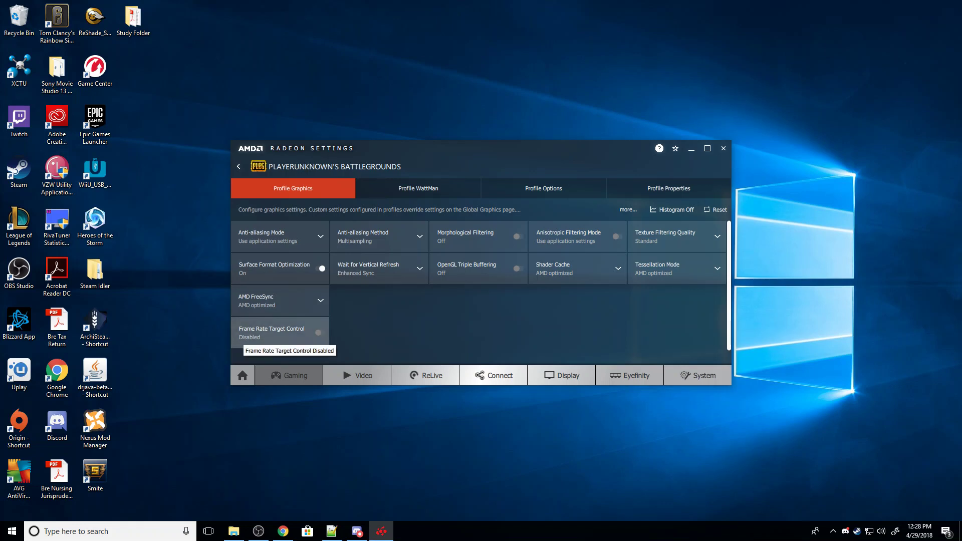
pyautogui.click(318, 332)
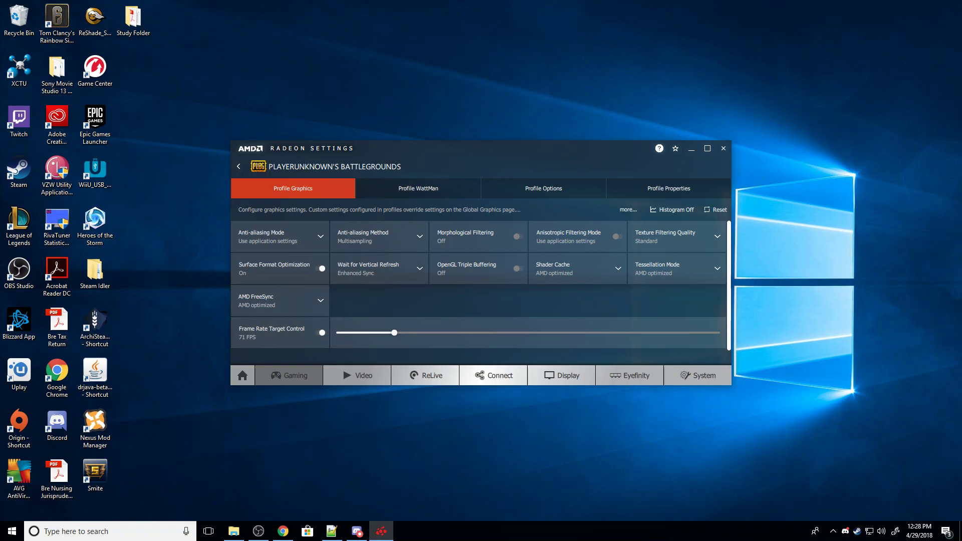
# Bring PUBG's frame rate target down from 71 to 31 FPS.
pyautogui.moveTo(394, 333); pyautogui.dragTo(464, 333)
pyautogui.press('Left')
pyautogui.press('Left')
pyautogui.press('Left')
pyautogui.press('Left')
pyautogui.press('Left')
pyautogui.press('Left')
pyautogui.press('Left')
pyautogui.press('Left')
pyautogui.press('Left')
pyautogui.press('Left')
pyautogui.press('Left')
pyautogui.press('Left')
pyautogui.press('Left')
pyautogui.press('Left')
pyautogui.press('Left')
pyautogui.press('Left')
pyautogui.press('Left')
pyautogui.press('Left')
pyautogui.press('Left')
pyautogui.press('Left')
pyautogui.press('Left')
pyautogui.press('Left')
pyautogui.press('Left')
pyautogui.press('Left')
pyautogui.press('Left')
pyautogui.press('Left')
pyautogui.press('Left')
pyautogui.press('Left')
pyautogui.press('Left')
pyautogui.press('Left')
pyautogui.press('Left')
pyautogui.press('Left')
pyautogui.press('Left')
pyautogui.press('Left')
pyautogui.press('Left')
pyautogui.press('Left')
pyautogui.press('Left')
pyautogui.press('Left')
pyautogui.press('Left')
pyautogui.press('Left')
pyautogui.press('Left')
pyautogui.press('Left')
pyautogui.press('Left')
pyautogui.press('Left')
pyautogui.press('Left')
pyautogui.press('Left')
pyautogui.press('Left')
pyautogui.press('Left')
pyautogui.press('Left')
pyautogui.press('Left')
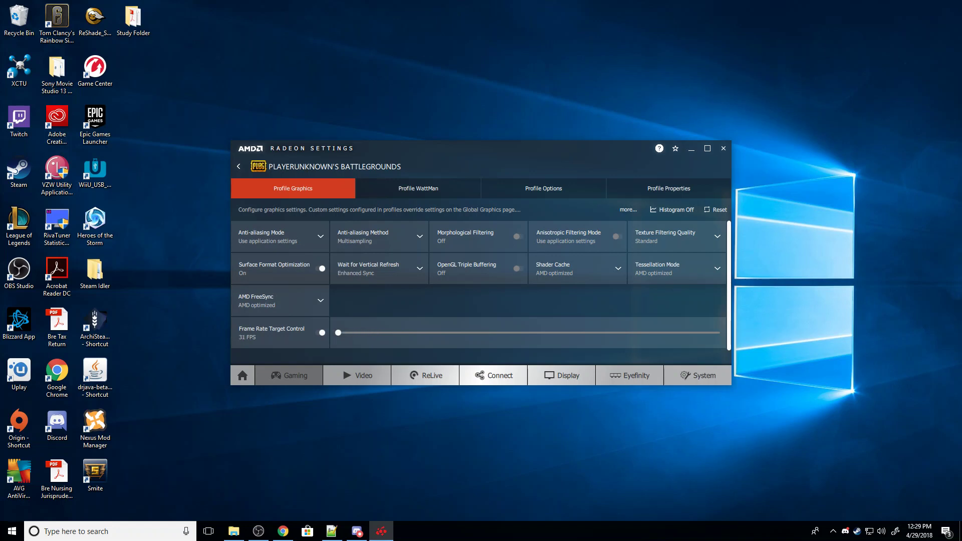